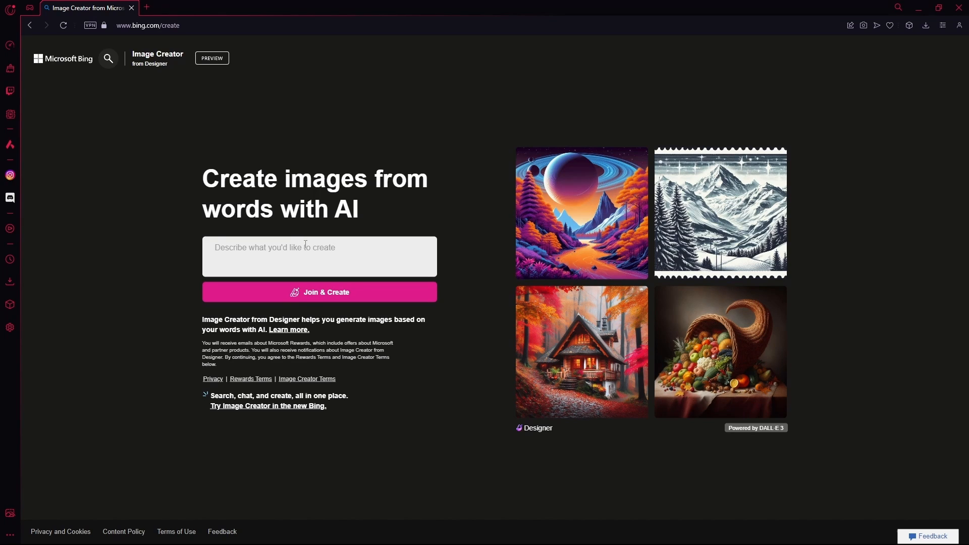
Generate images from the prompt "a roblox thumbnail of a roblox character as an electrician".
left_click_drag(285, 251, 244, 251)
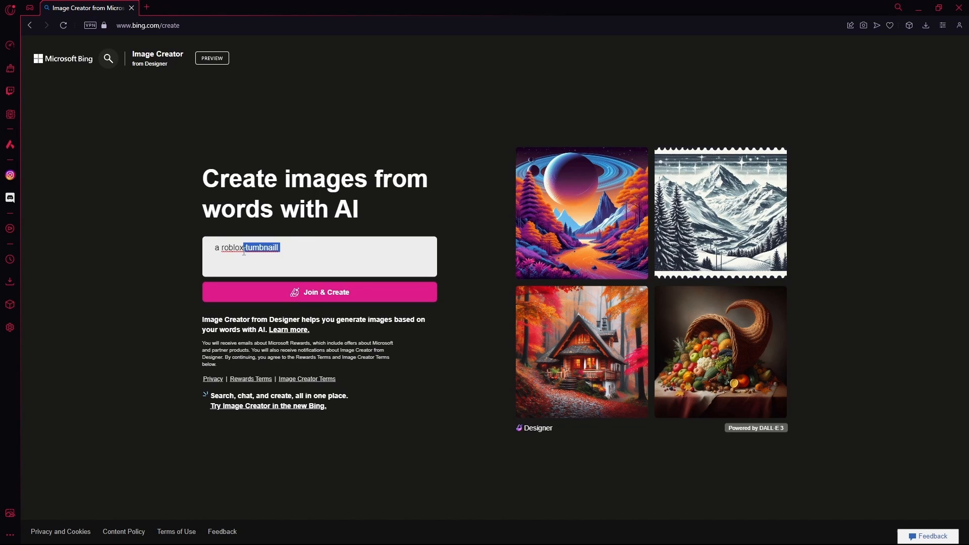
key("BackSpace")
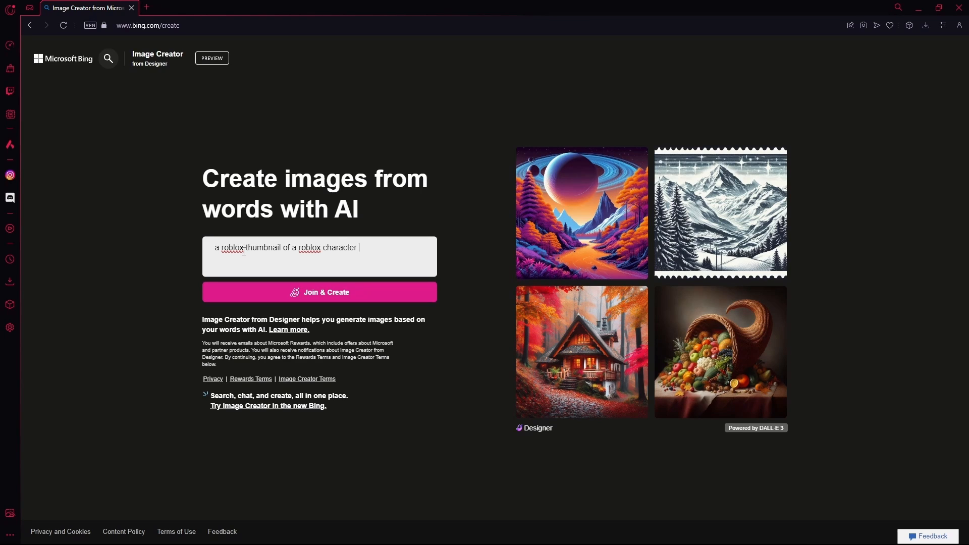
type("n electrician")
left_click(337, 295)
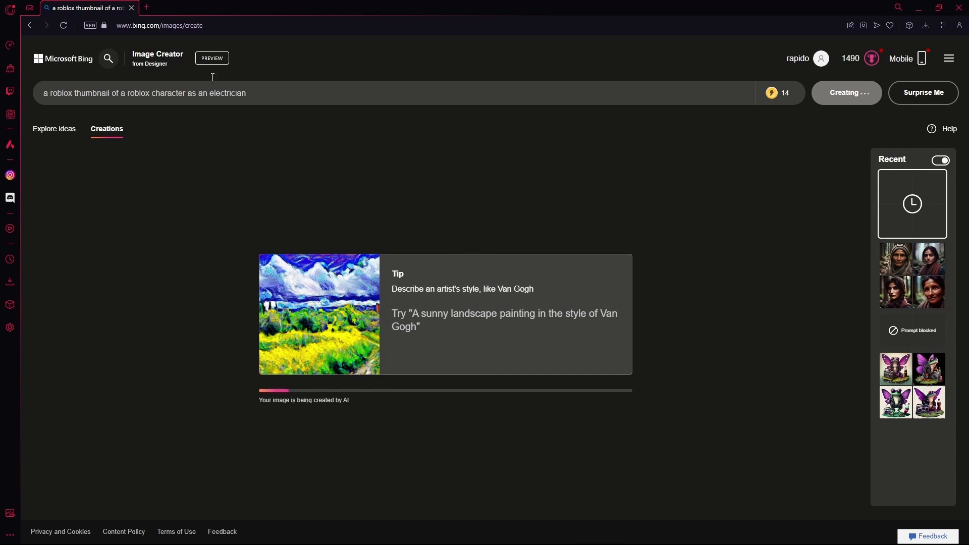
Search for leonardo in a new tab, launch the Leonardo.Ai web app and close its landing page.
left_click(147, 8)
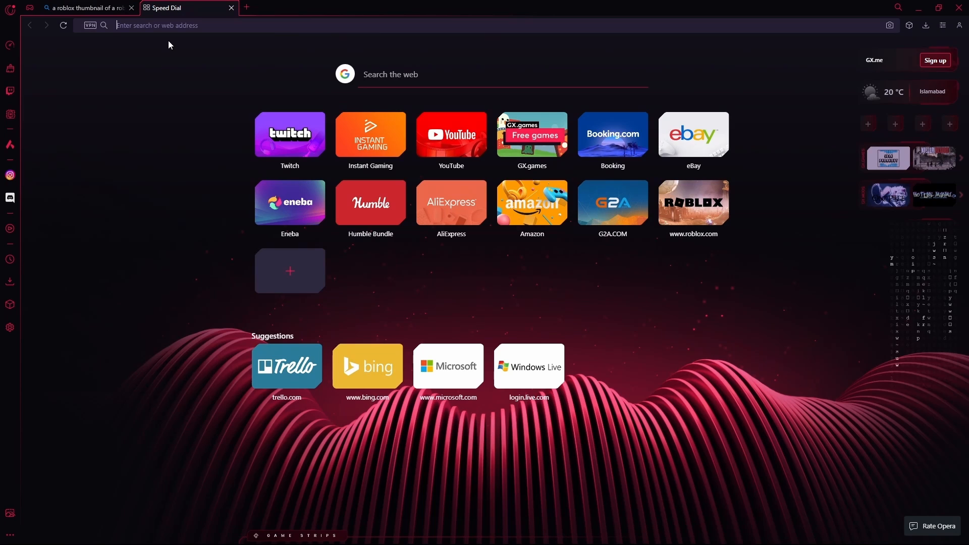
type("leonardo")
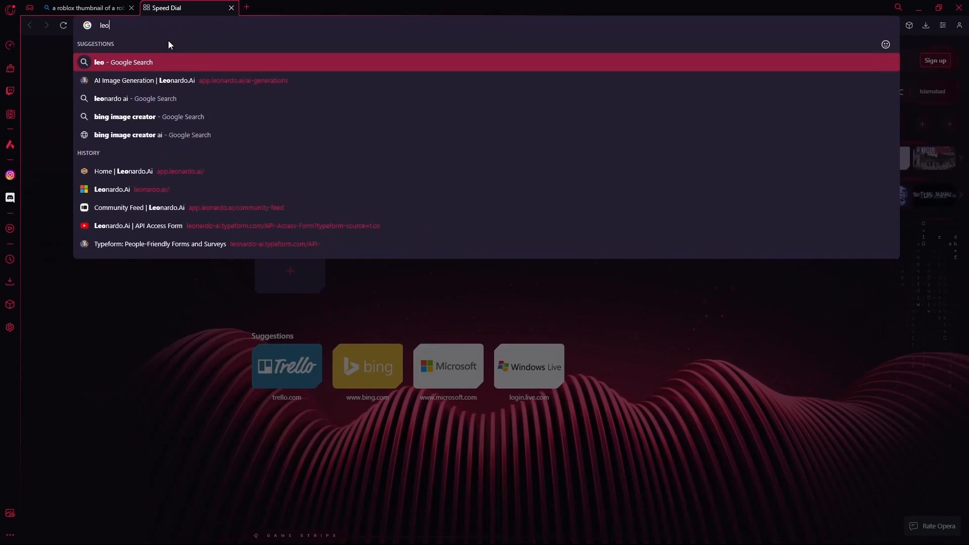
key("Return")
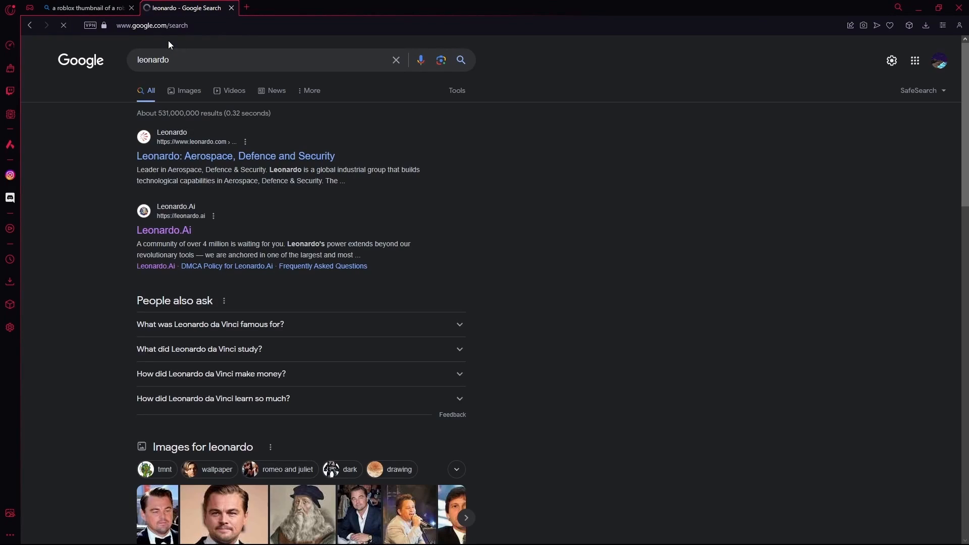
left_click(182, 230)
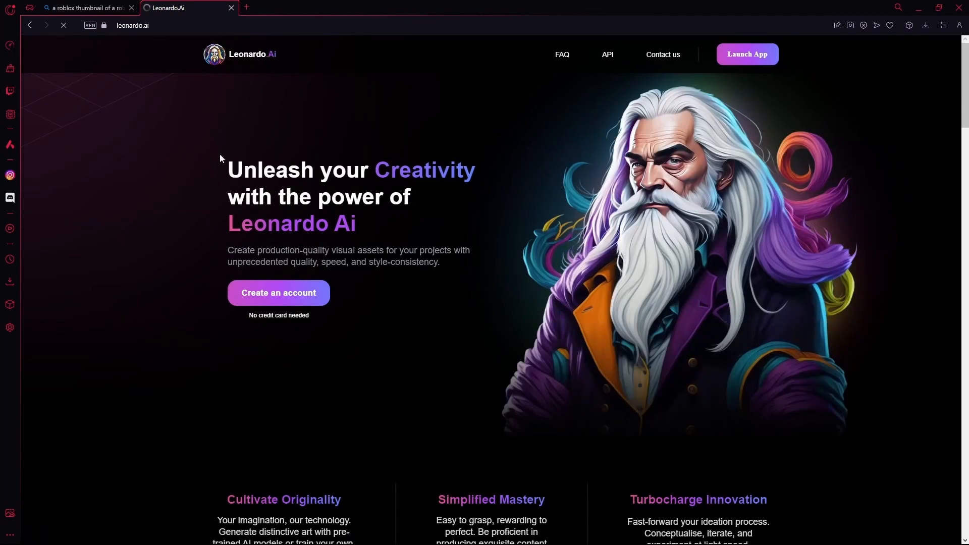
left_click(745, 54)
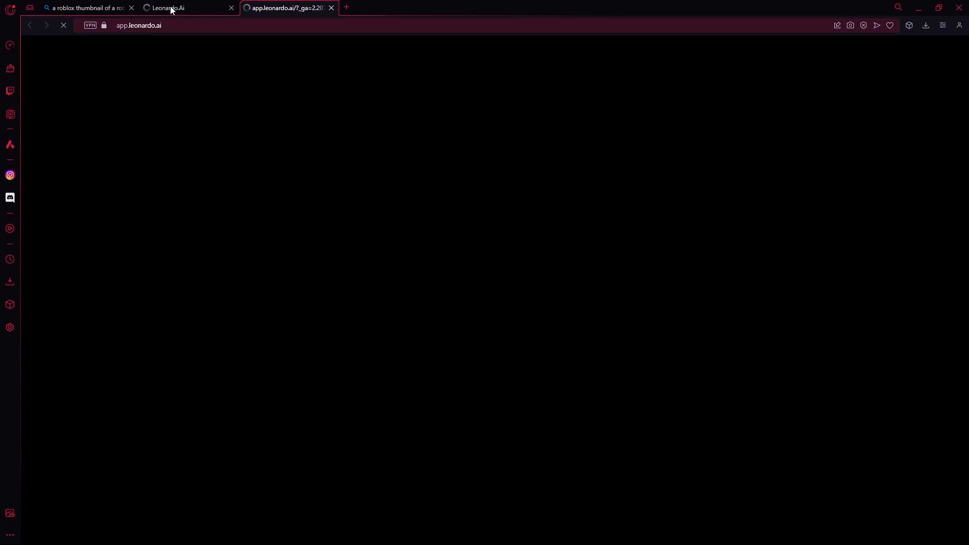
middle_click(183, 6)
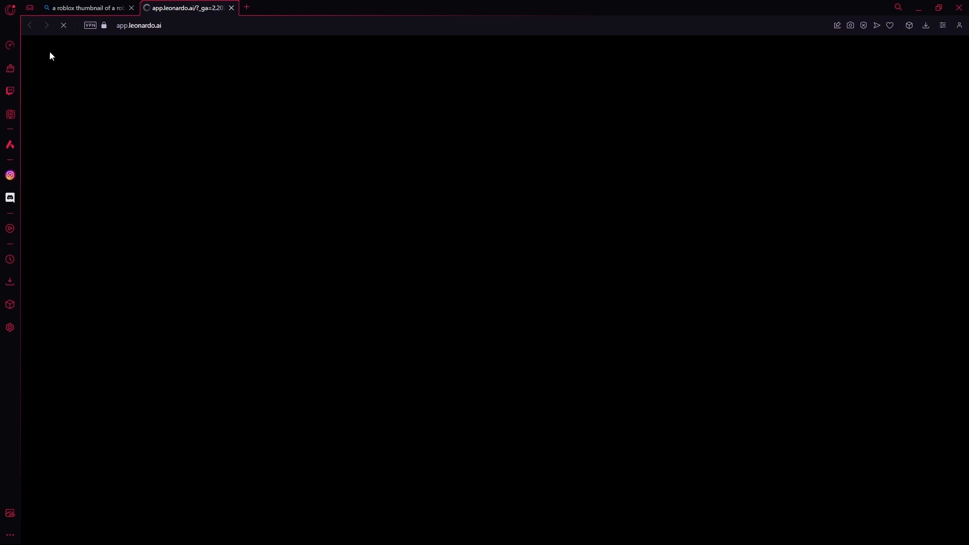
Return to Bing Image Creator and download the generated image of the electrician in blue goggles holding a tool at the circuit board.
left_click(96, 5)
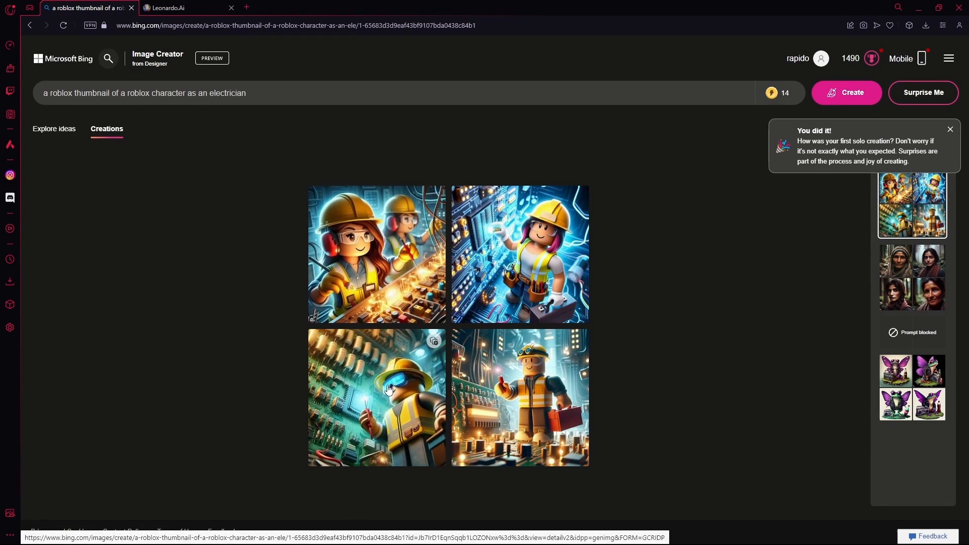
left_click(350, 367)
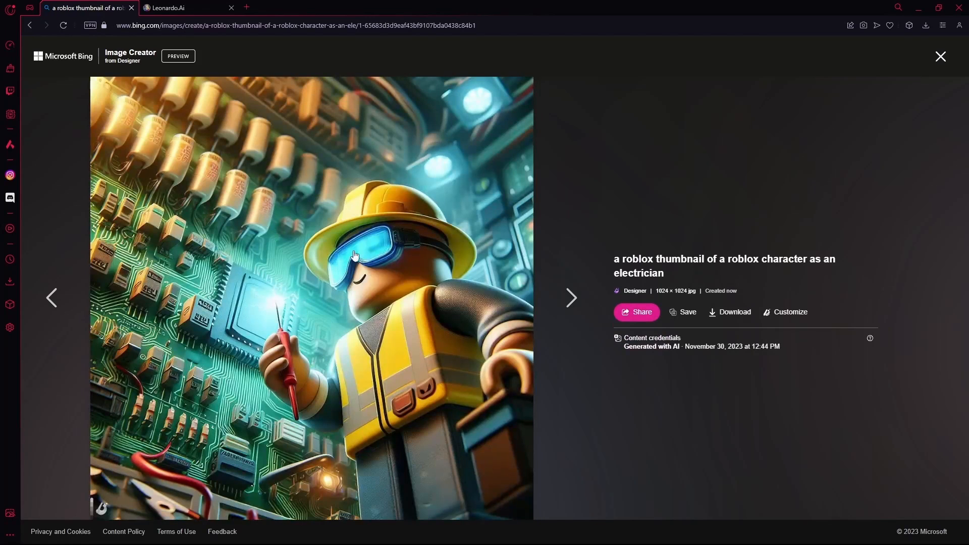
left_click(722, 313)
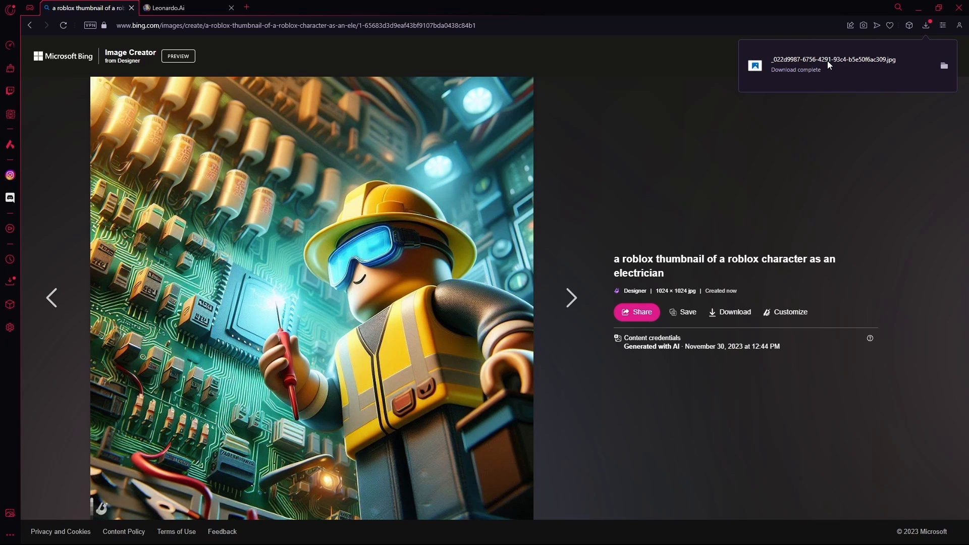
Switch to Leonardo.Ai, log in with the Google account and open the AI Canvas editor.
left_click(192, 8)
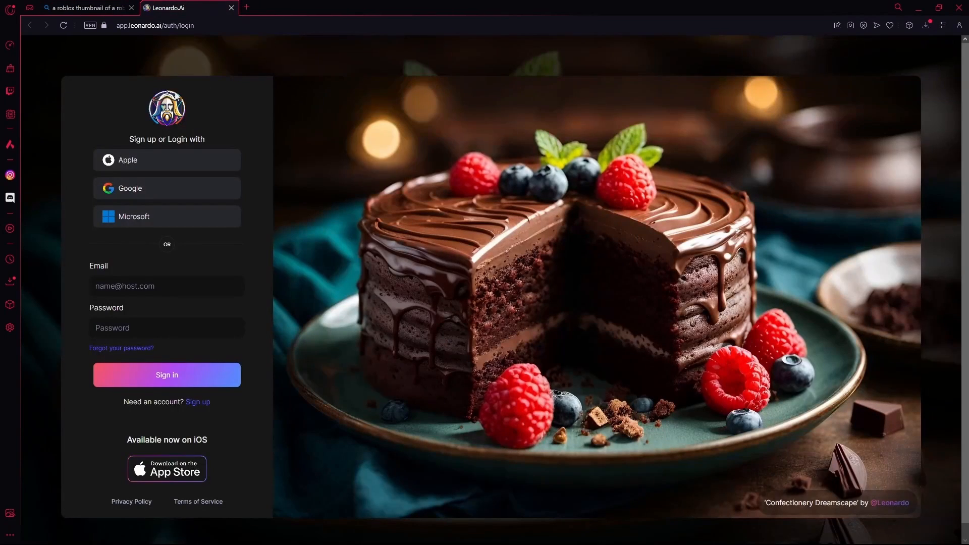
left_click(165, 187)
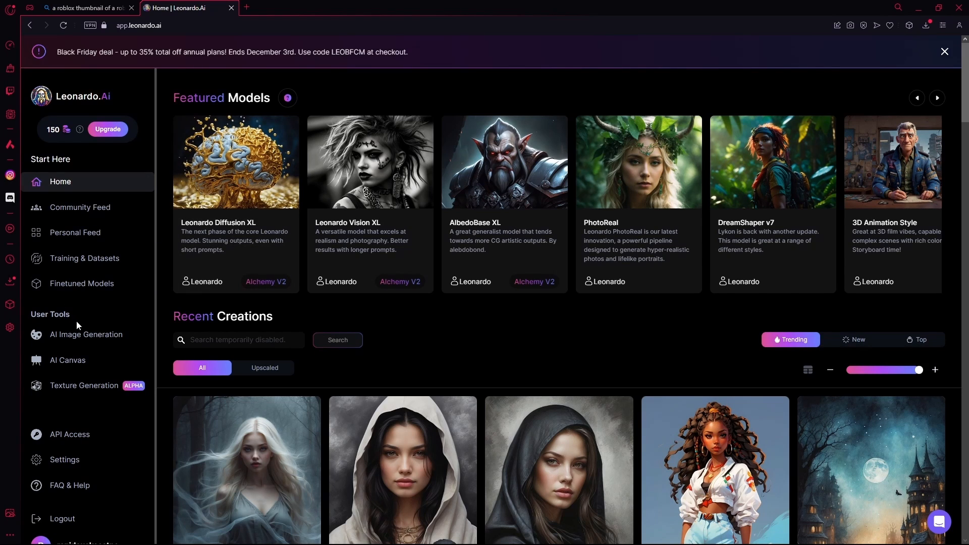
left_click(89, 362)
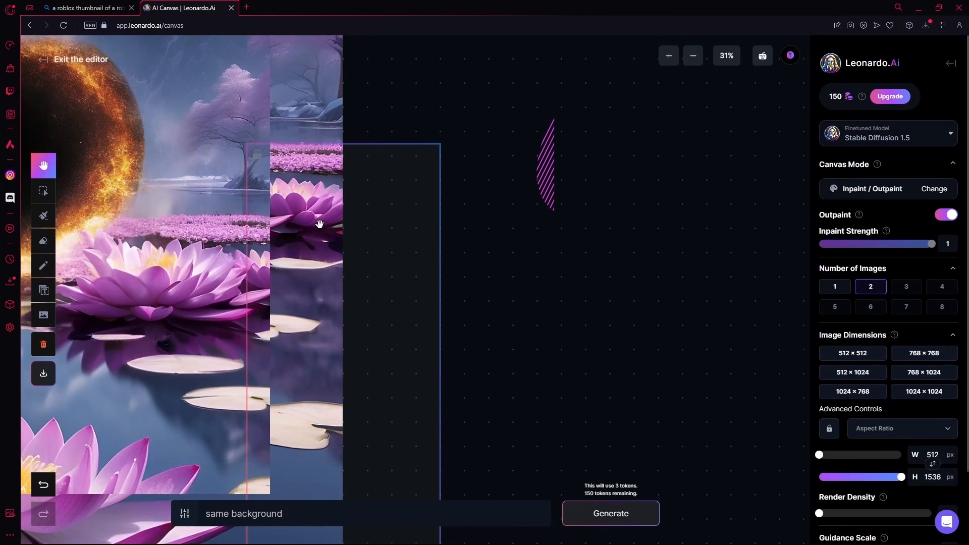
Import the downloaded electrician image from the computer's Downloads folder onto the canvas.
scroll(320, 223, "down", 5)
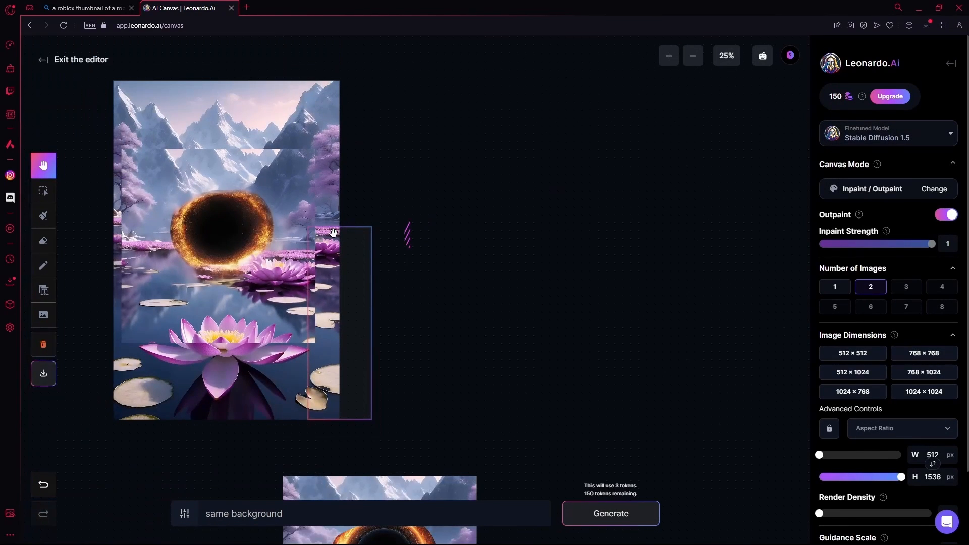
key("ctrl+a")
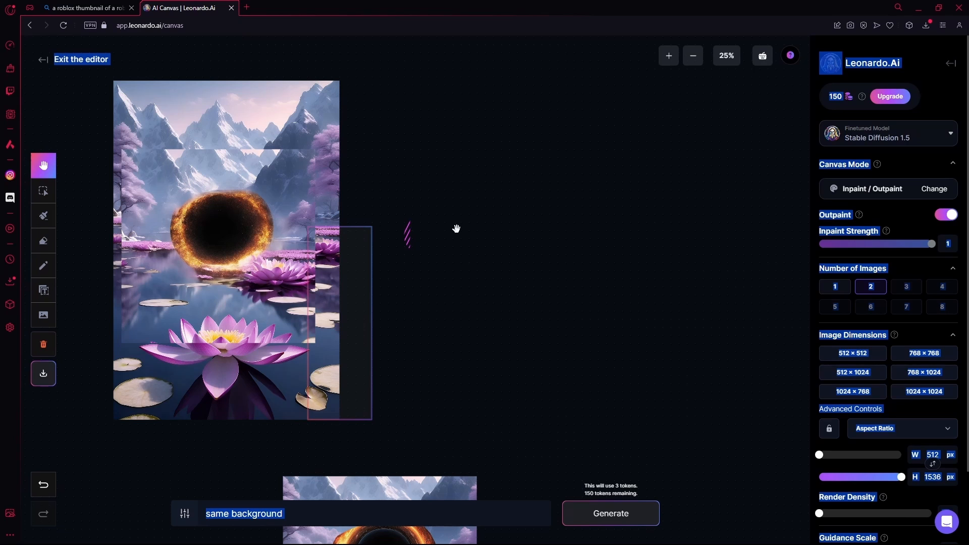
scroll(456, 267, "down", 1)
left_click_drag(396, 278, 114, 301)
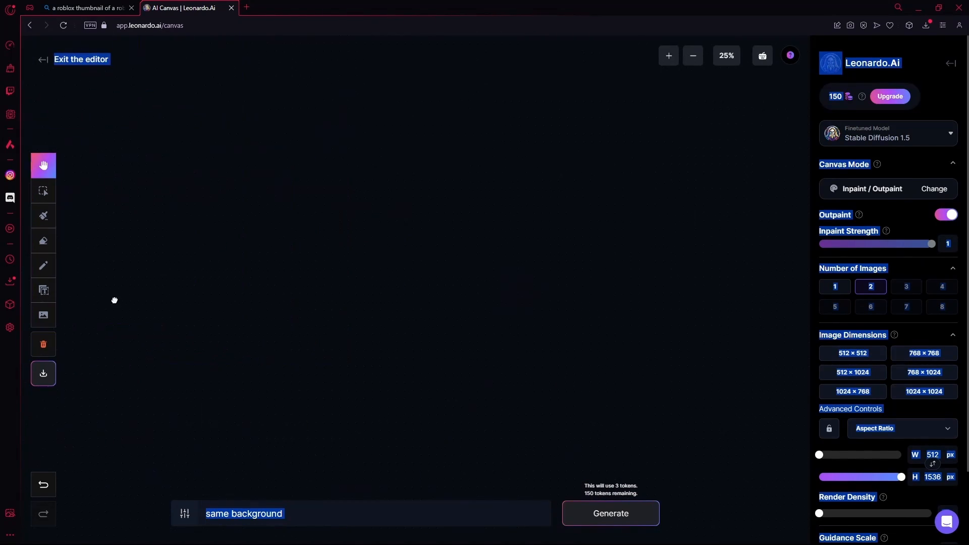
left_click(45, 317)
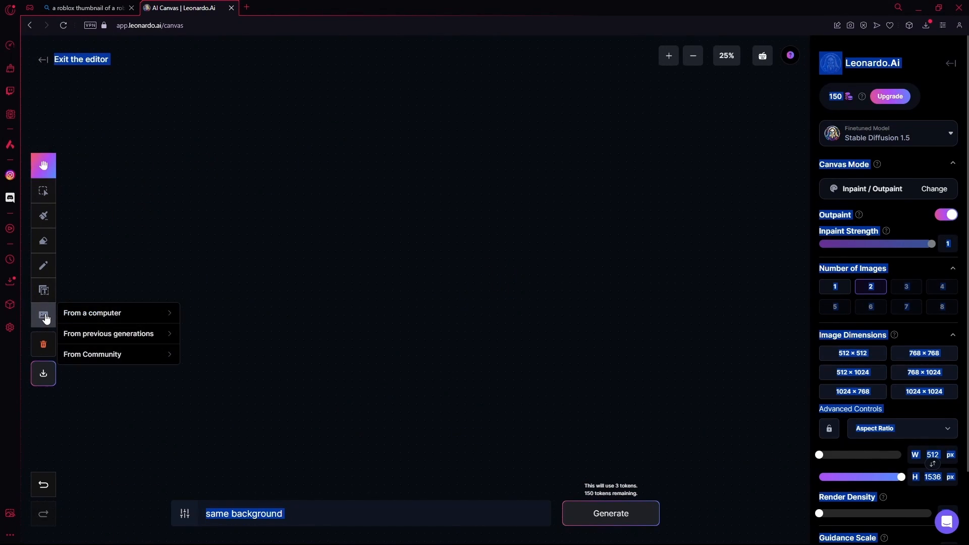
left_click(120, 321)
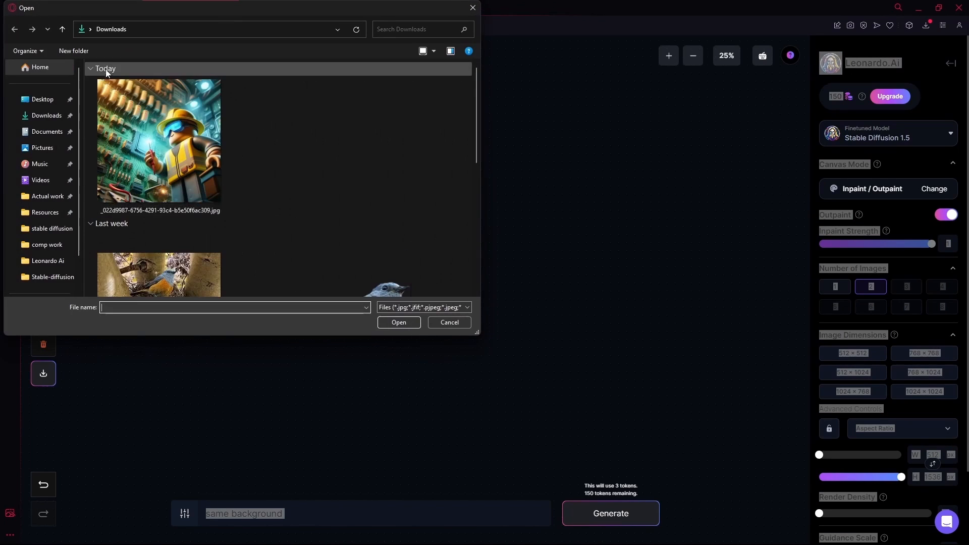
left_click(164, 124)
left_click(396, 321)
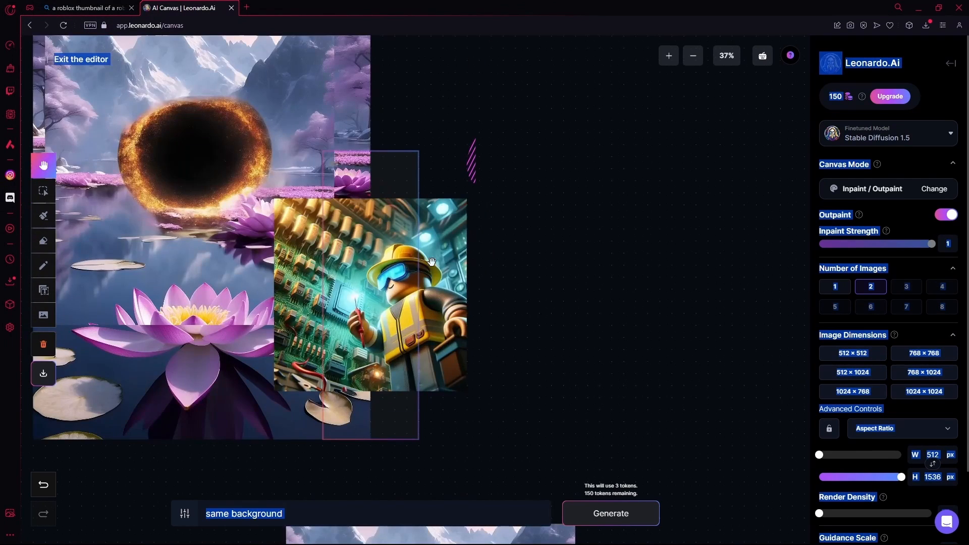
Move the electrician image off the old lotus artwork into the empty canvas area to its right.
left_click_drag(431, 262, 453, 263)
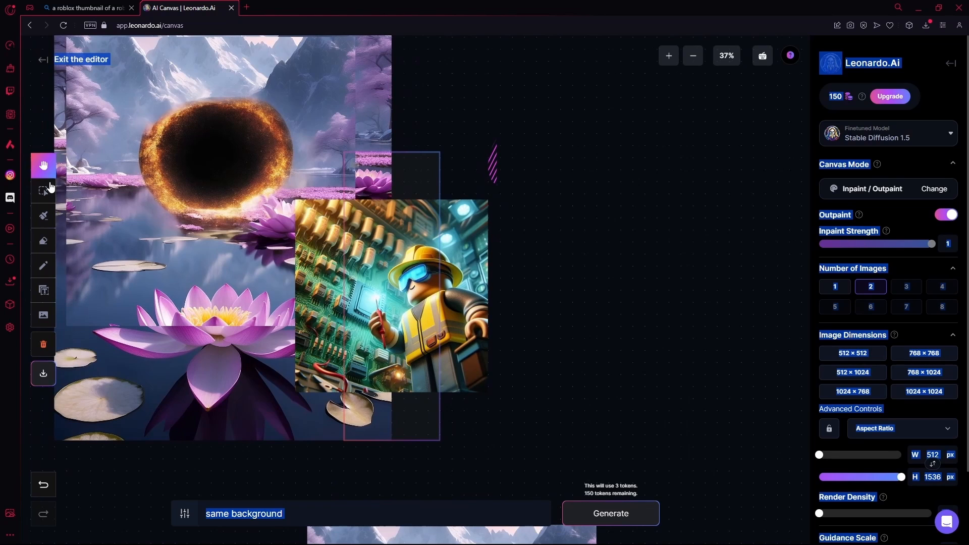
left_click(45, 190)
left_click_drag(331, 349, 667, 248)
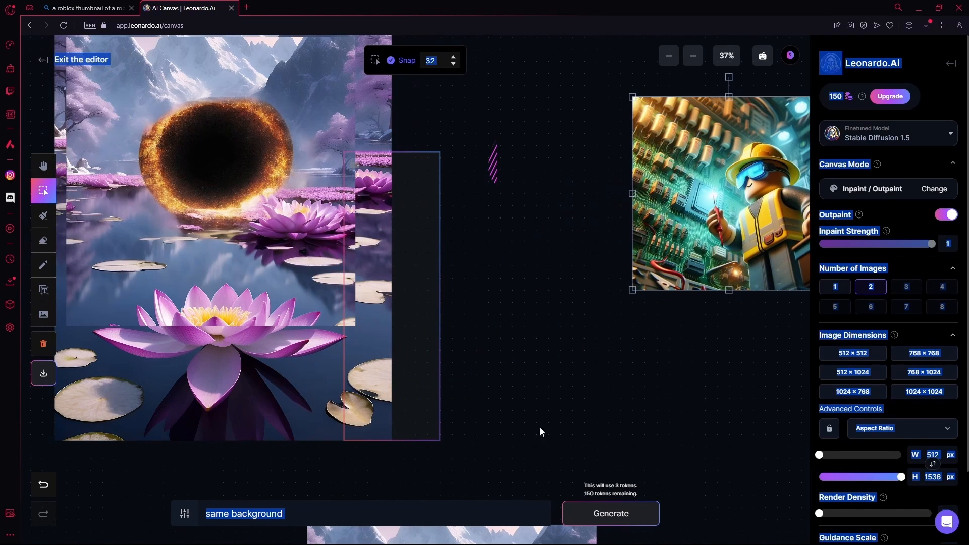
Delete the old lotus artwork and leftover mask strokes from the canvas, keeping the electrician image.
scroll(566, 387, "down", 1)
scroll(566, 388, "down", 4)
left_click_drag(668, 458, 74, 160)
key("Delete")
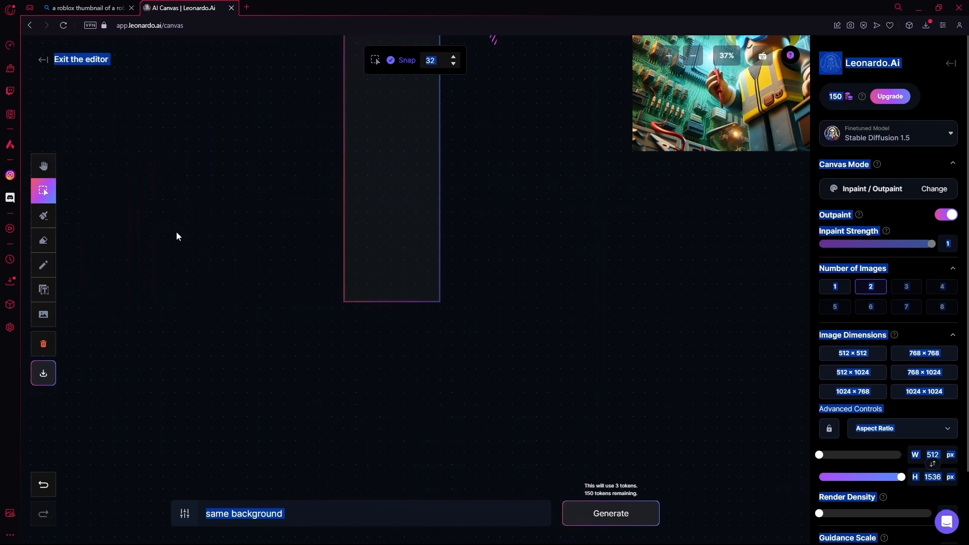
scroll(357, 244, "up", 6)
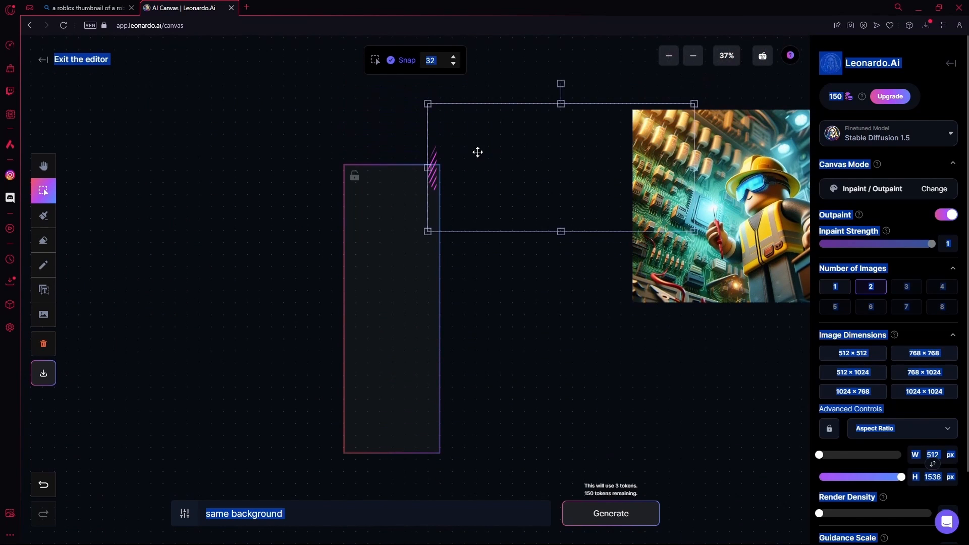
scroll(555, 202, "down", 2)
Move the electrician image into the cleared area and place the generation frame to its right, clear of the image.
scroll(539, 206, "up", 5)
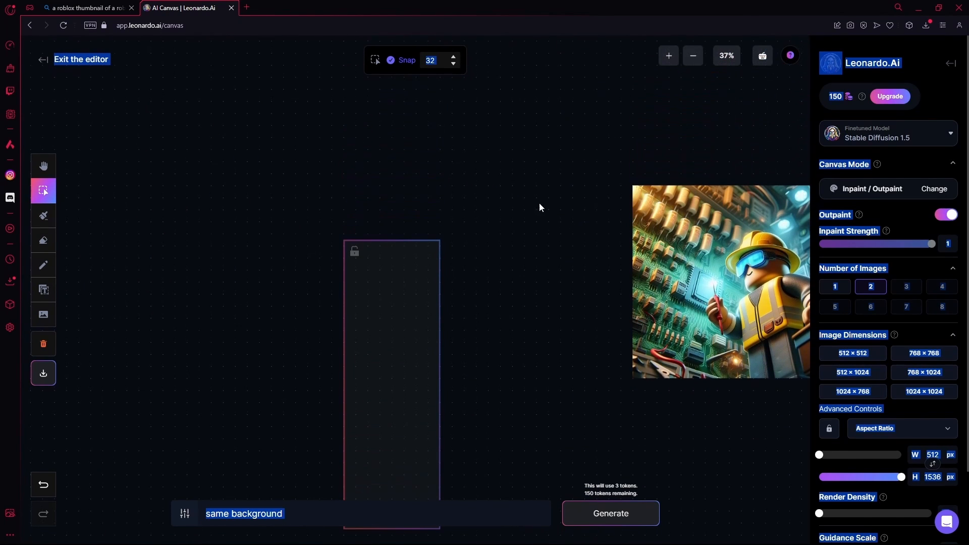
left_click_drag(743, 250, 312, 180)
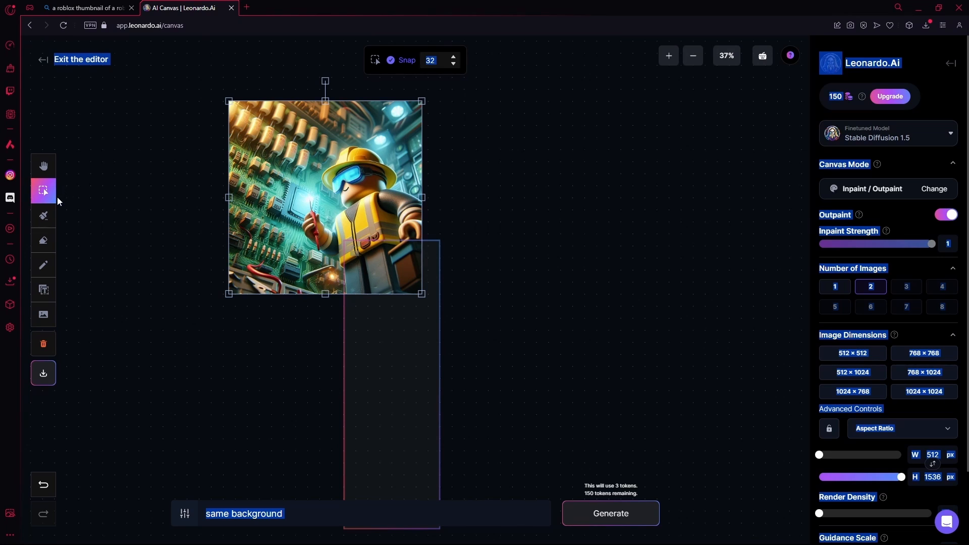
left_click_drag(426, 349, 597, 258)
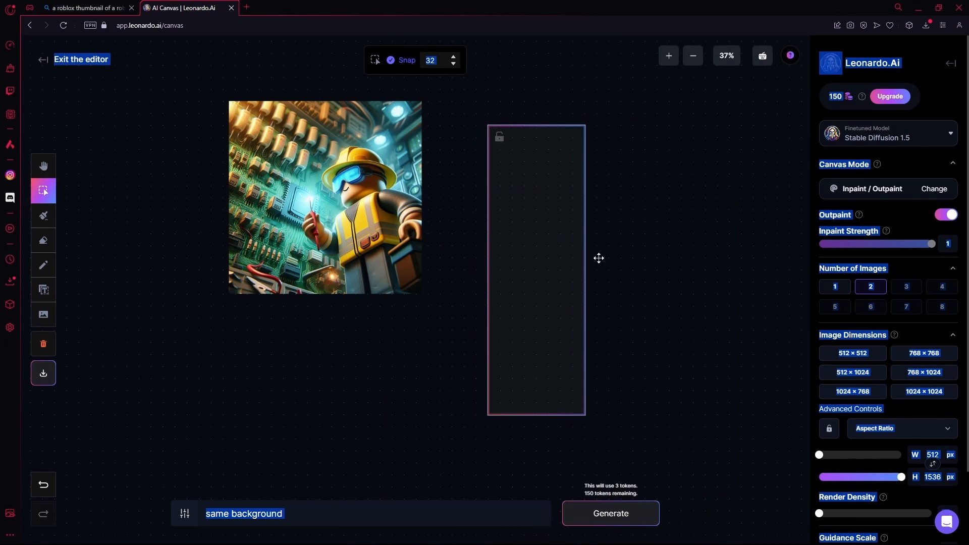
Set the generation frame to 1536 px wide and 512 px high, leaving the aspect ratio unset.
scroll(864, 457, "down", 1)
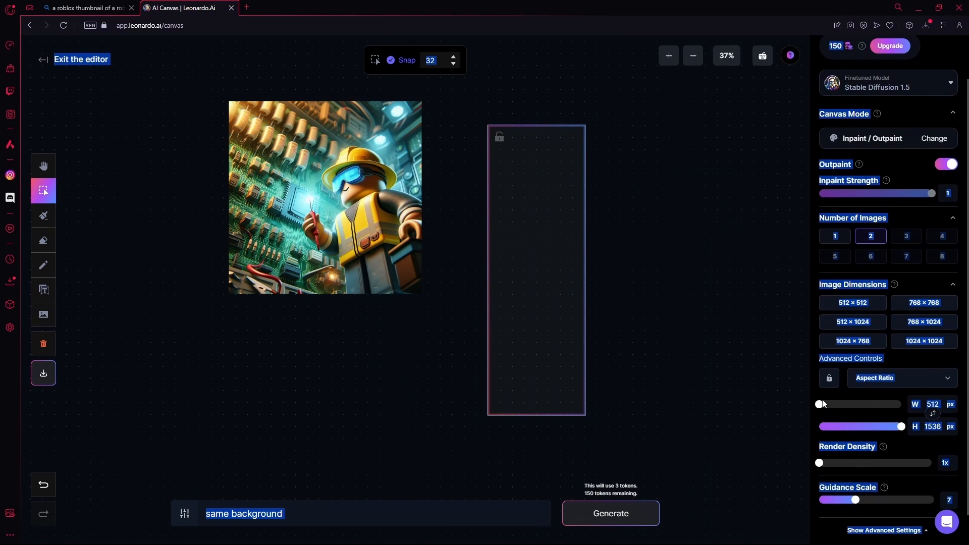
left_click_drag(822, 403, 817, 426)
left_click(878, 378)
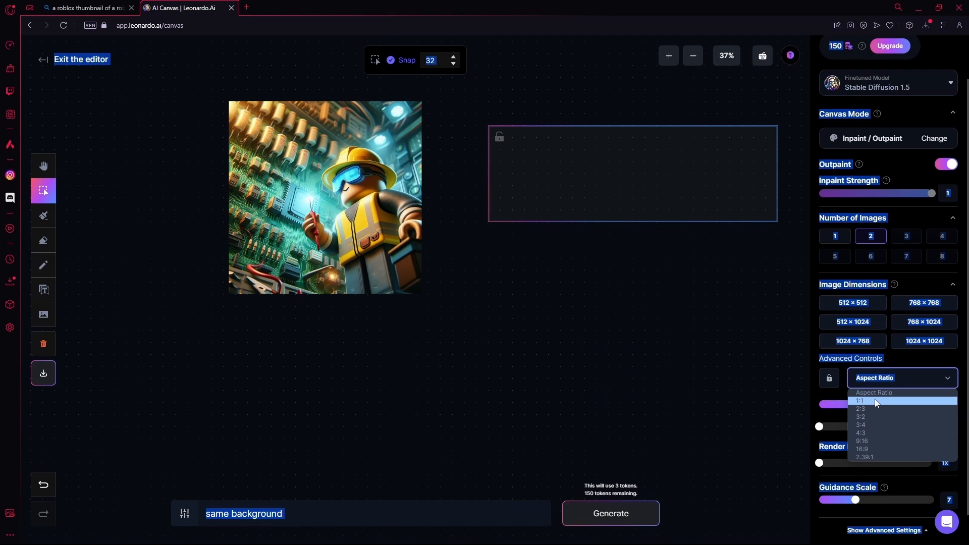
left_click(886, 393)
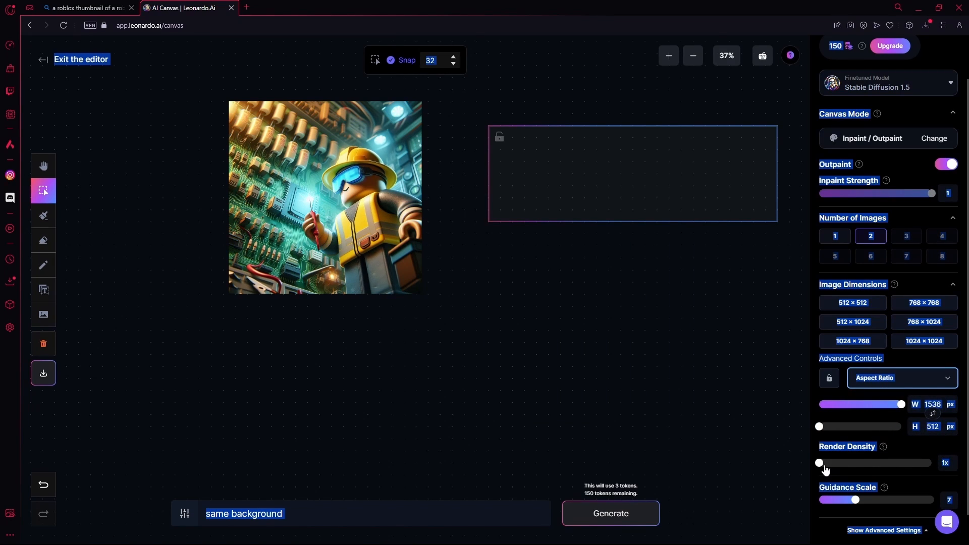
Outpaint the electrician image to the right with an overlapping 3:2 frame of 1536 × 1024 px and accept the first result.
left_click_drag(668, 197, 456, 174)
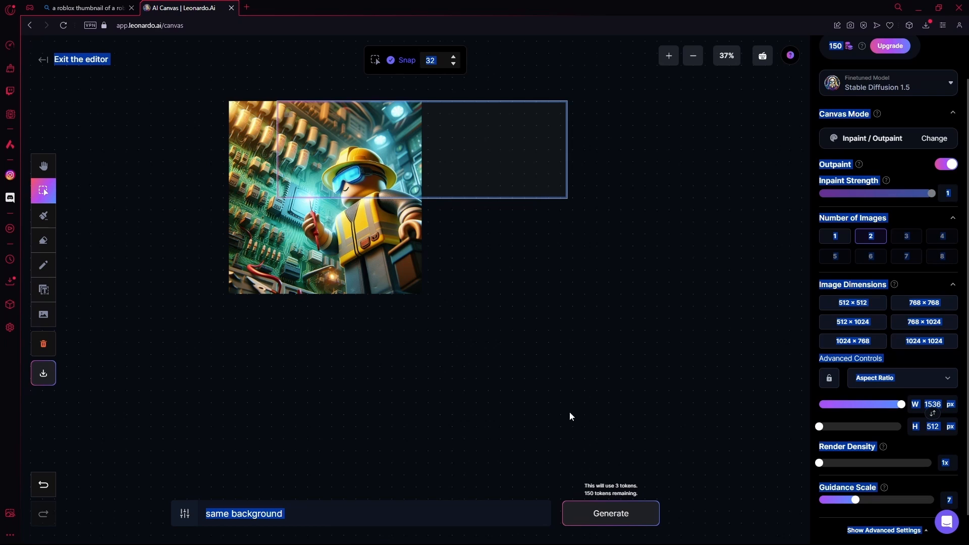
left_click(612, 513)
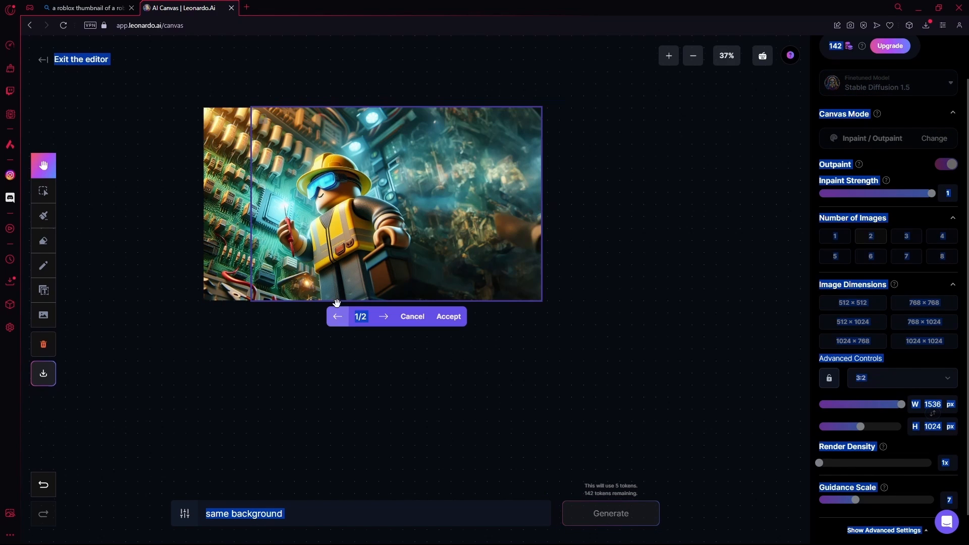
left_click(447, 319)
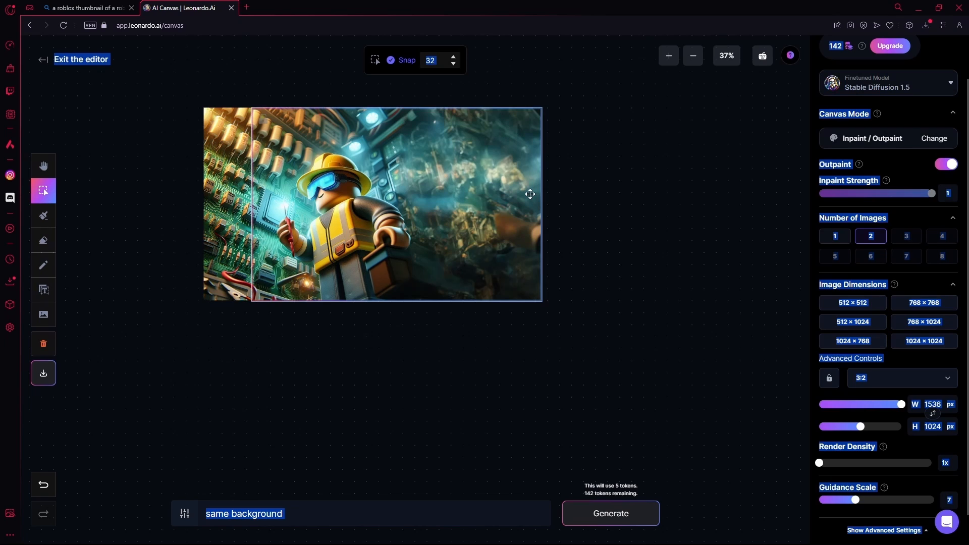
Place the generation frame over the electrician image's left edge and set the prompt to "roblox character as an electrician in an advanced electric room".
left_click_drag(527, 194, 387, 197)
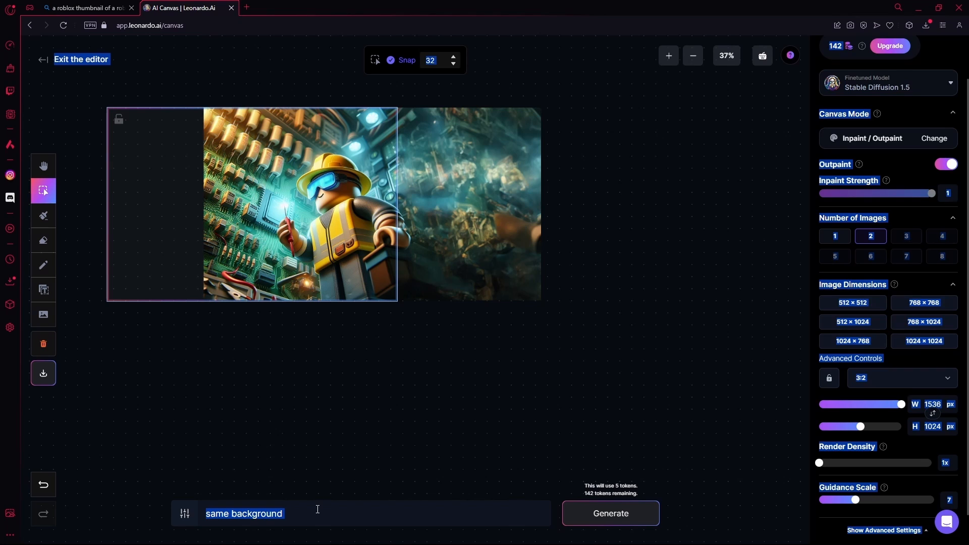
double_click(264, 506)
left_click_drag(264, 506, 192, 493)
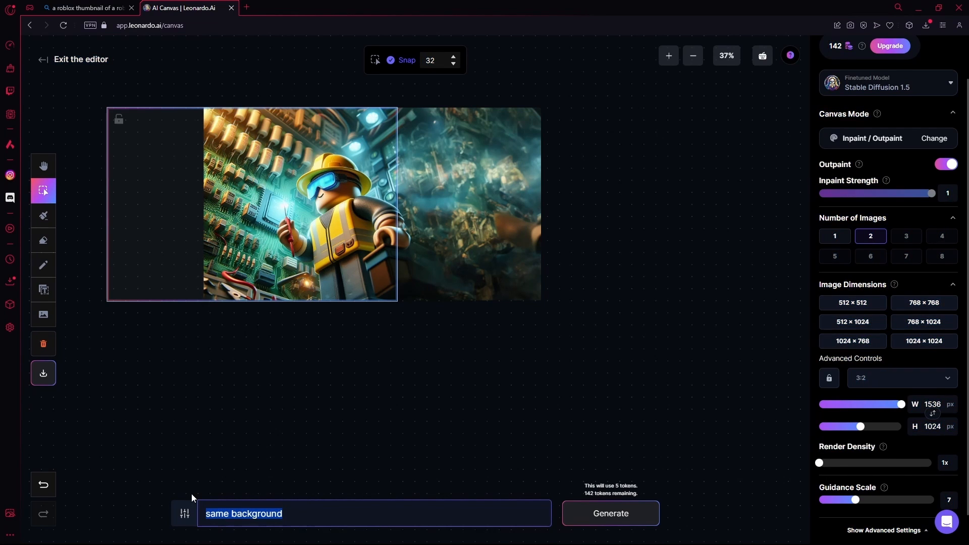
type("roblox char")
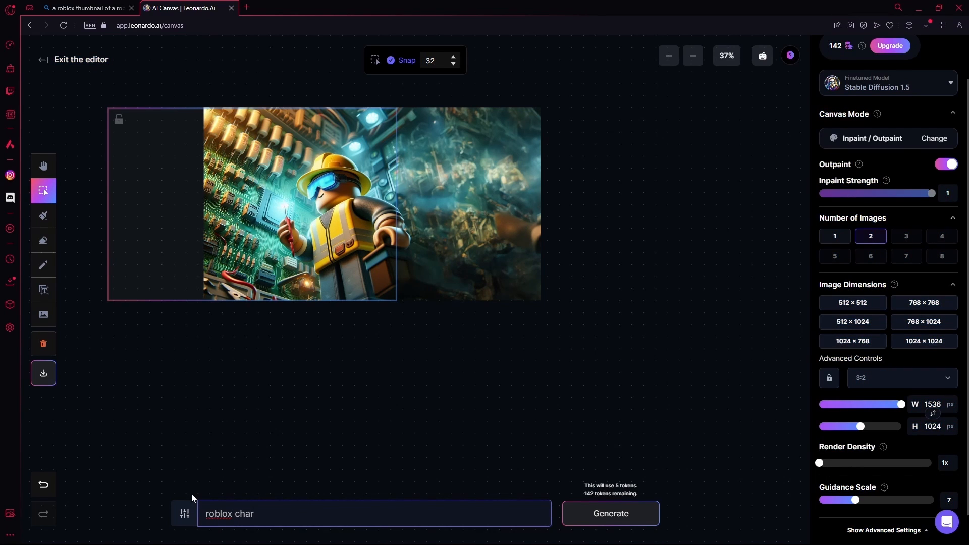
type("acter as an electrician in a")
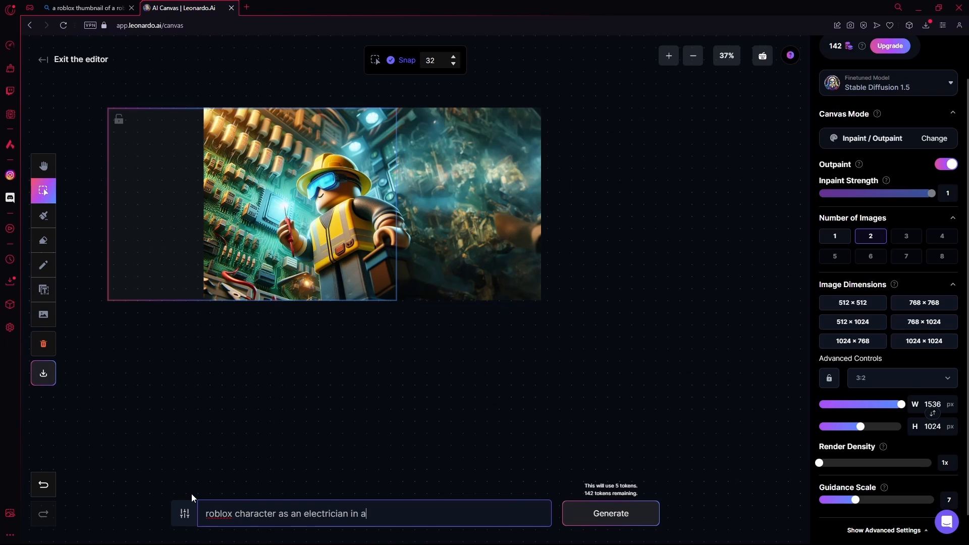
type("n advanced electric room")
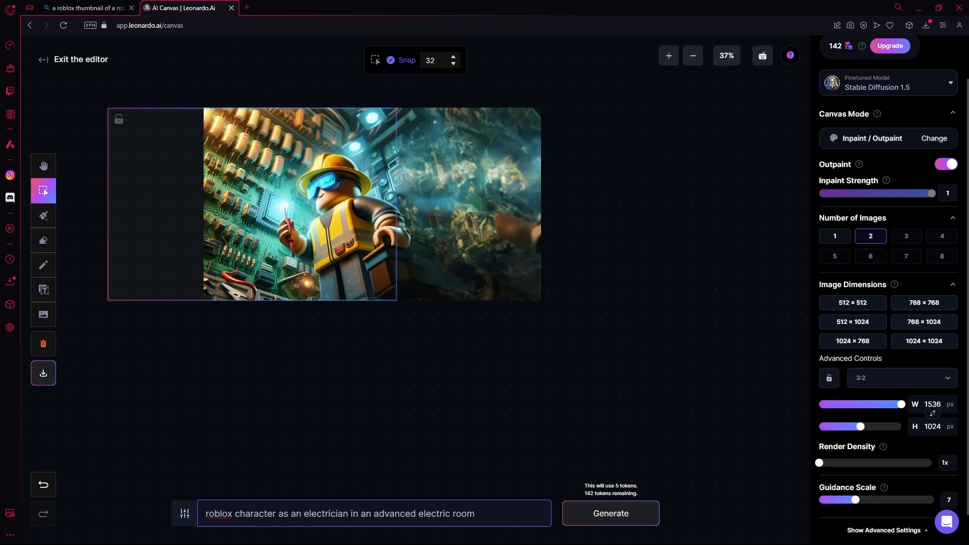
Try outpainting the image to the left with the current prompt and compare the two generated results.
left_click(637, 519)
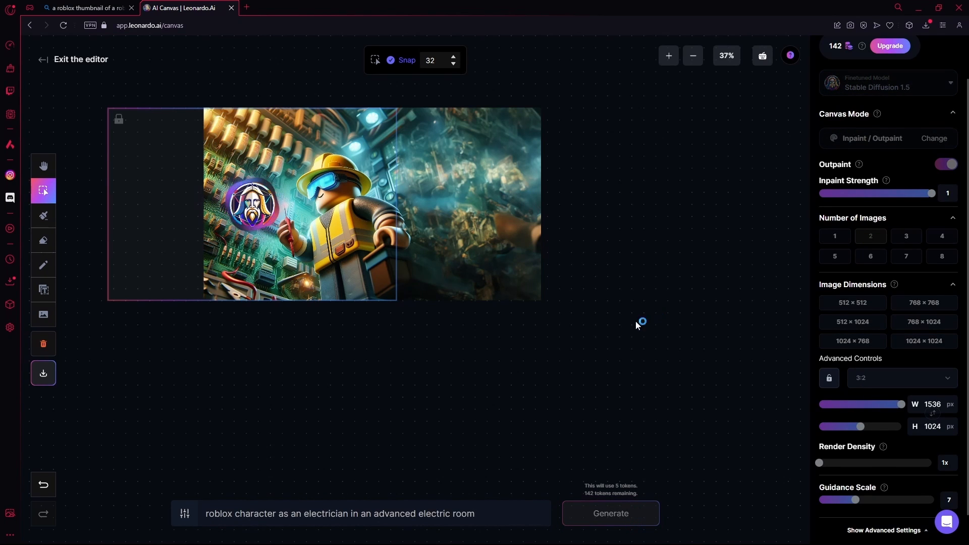
key("h")
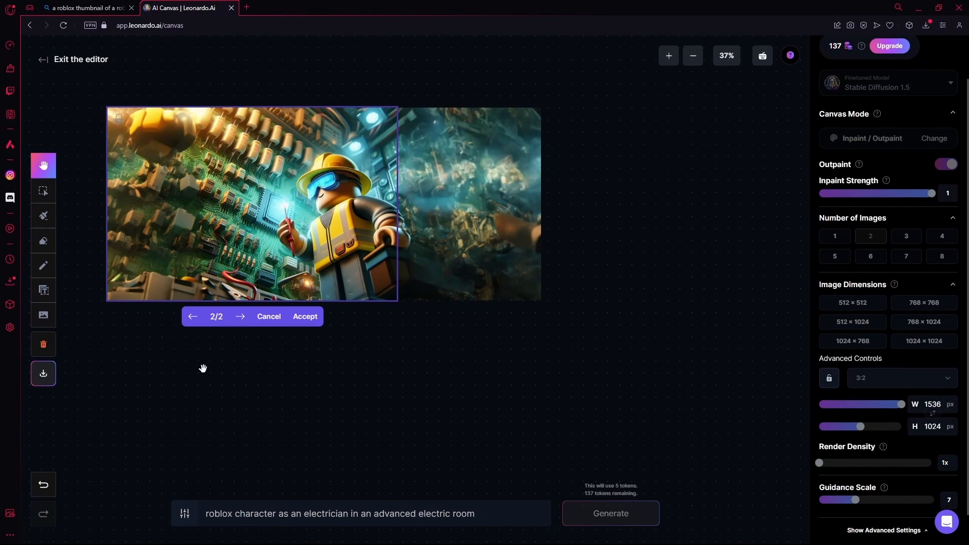
left_click(241, 317)
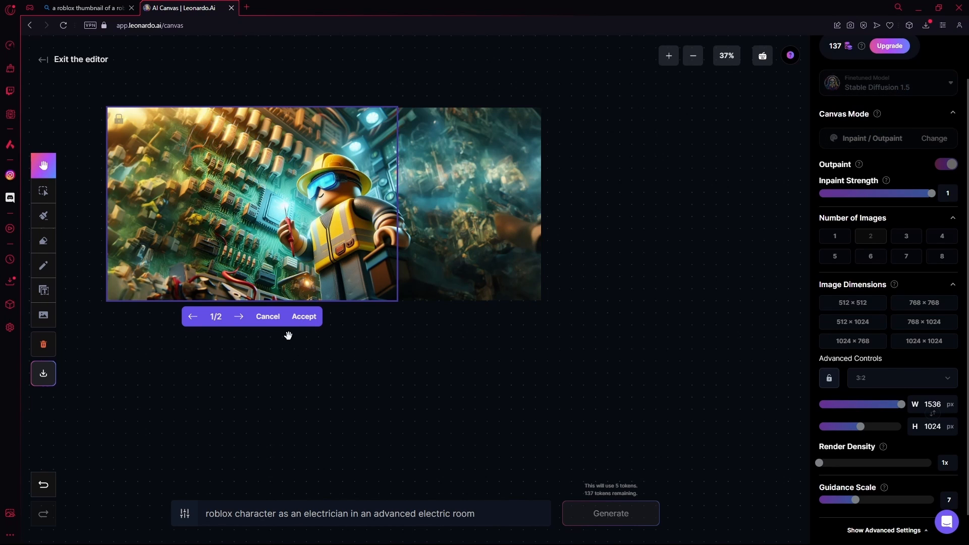
left_click(238, 317)
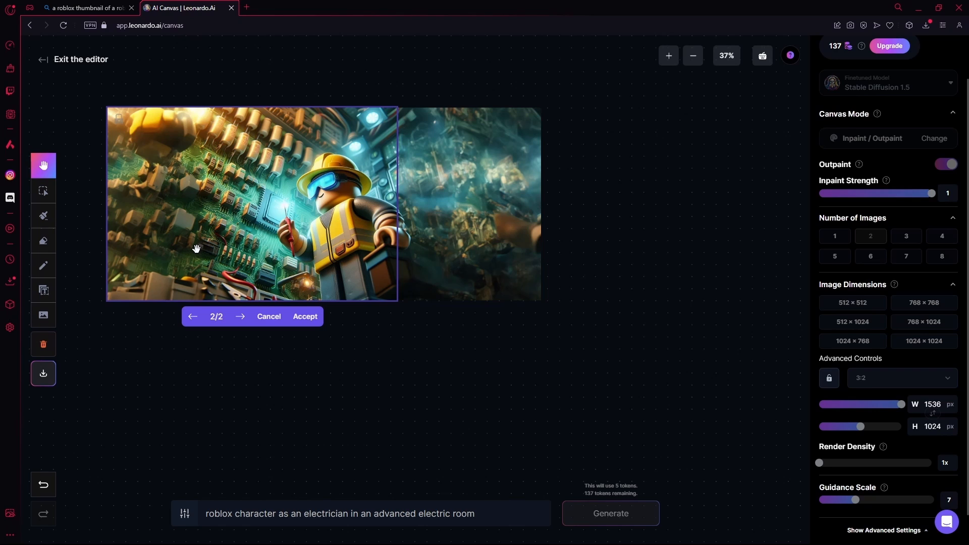
Append "circuit board" to the prompt, regenerate the left extension, accept the second result and download the artwork.
left_click(495, 521)
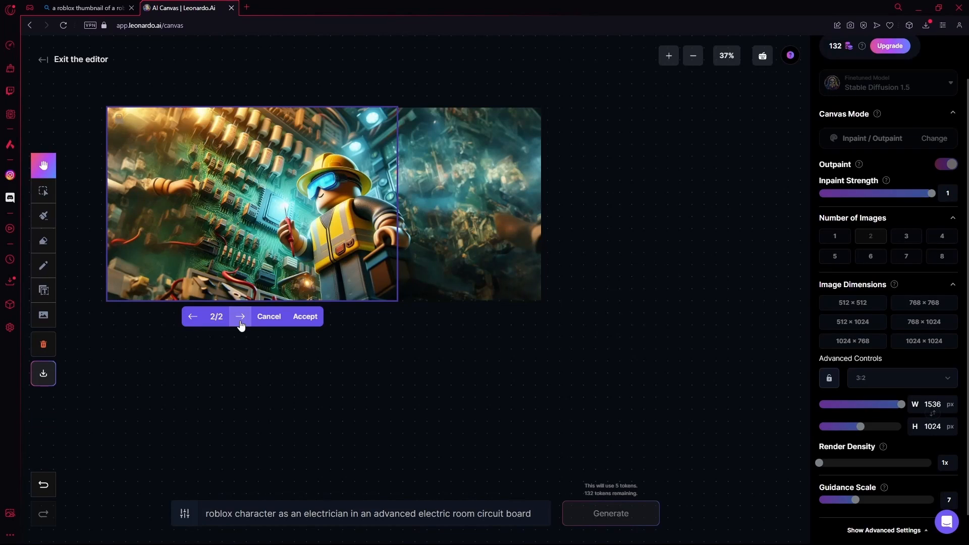
left_click(305, 323)
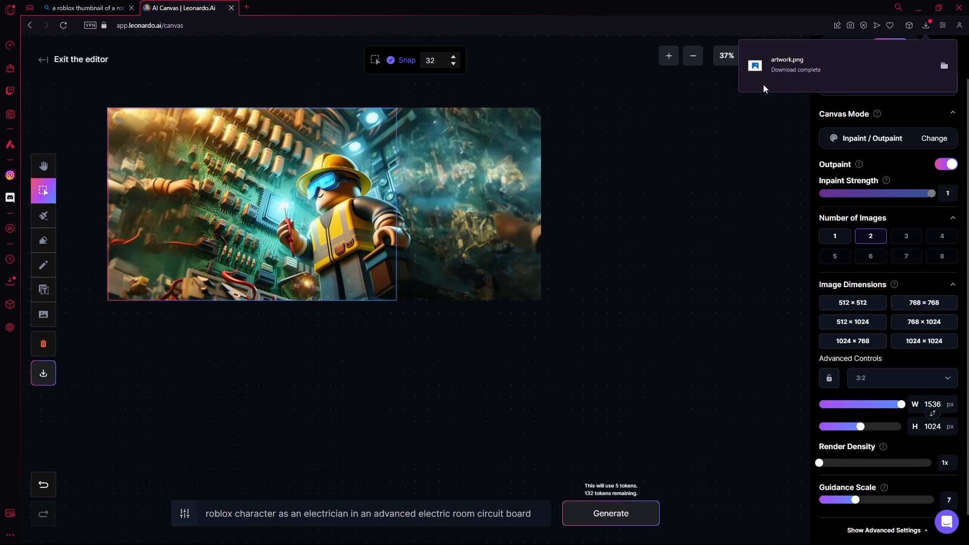
Open the downloaded artwork.png in Windows Photo Viewer, inspect the widened thumbnail and close the viewer.
left_click(830, 66)
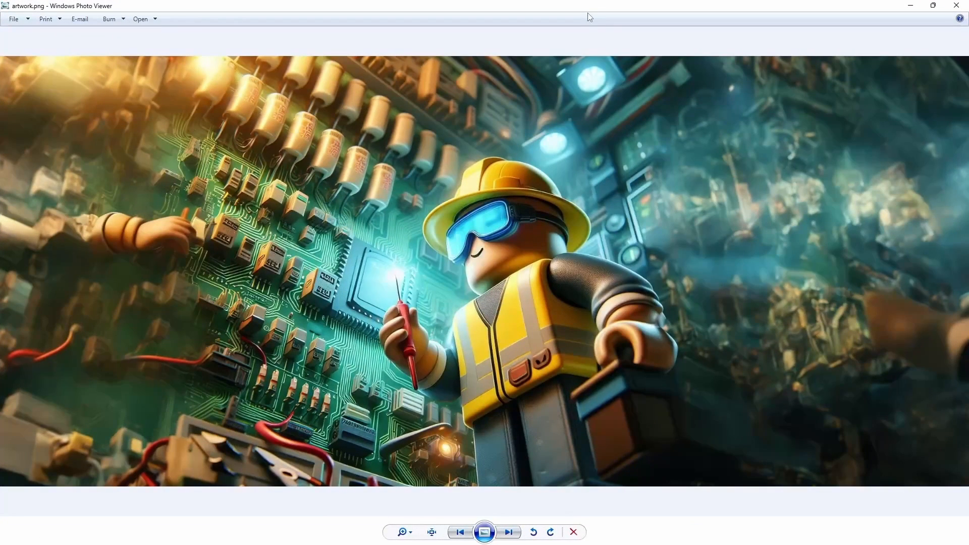
left_click_drag(576, 10, 545, 79)
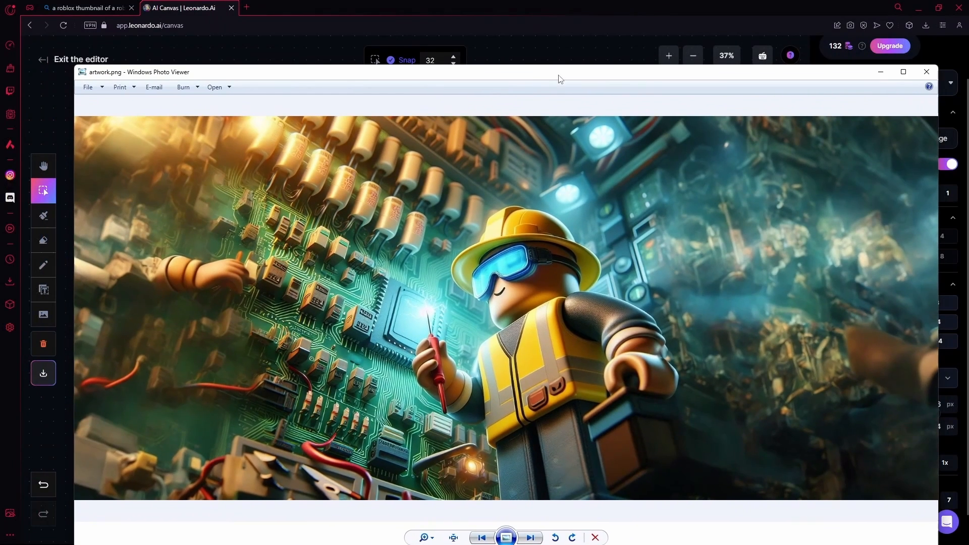
left_click(926, 73)
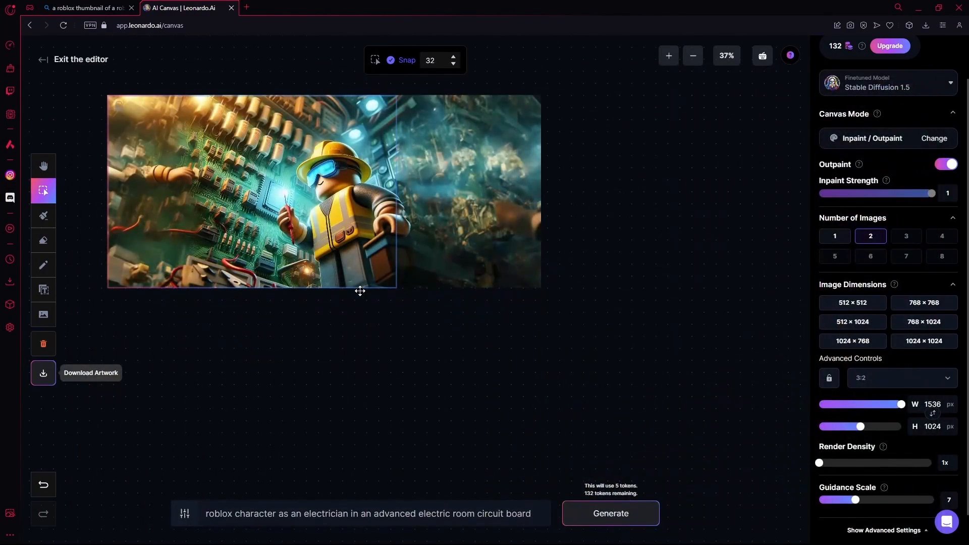